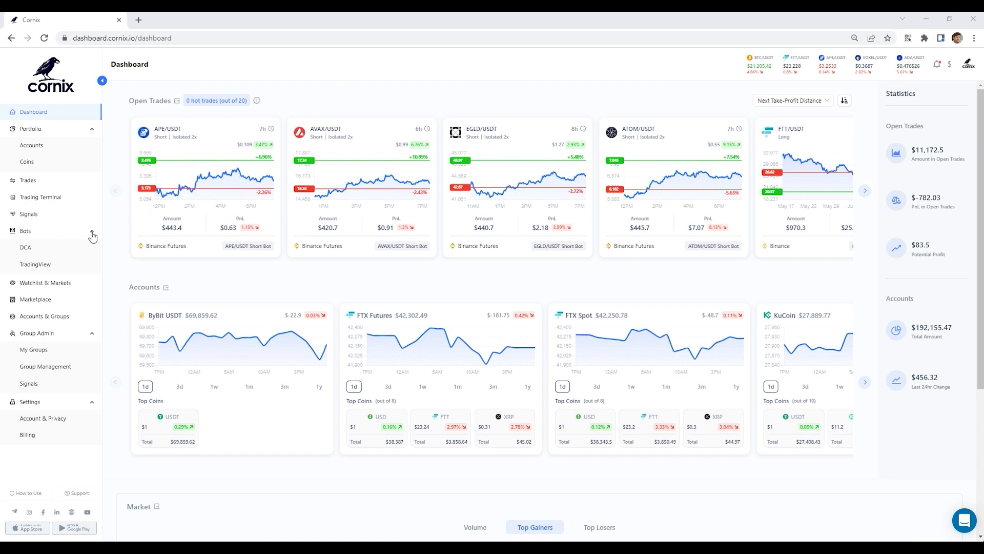
- From the DCA Bots list, begin a new bot, bringing up the prefilled Create DCA Bot form
click(26, 251)
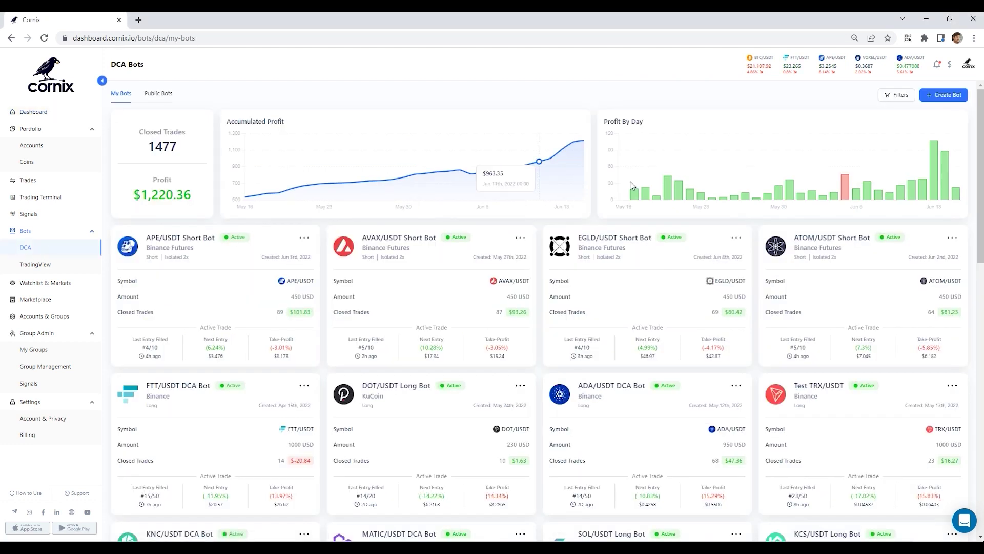
click(943, 95)
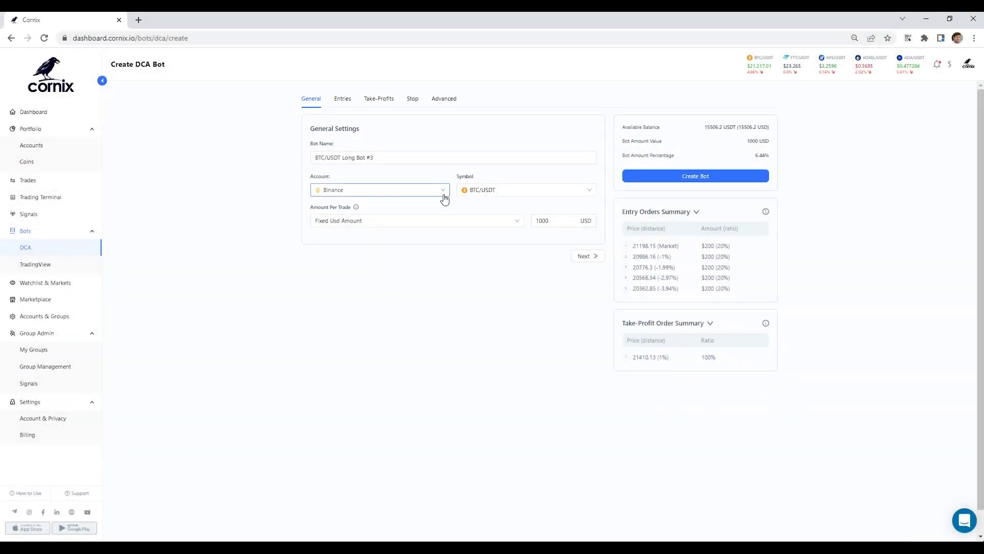
- Set the bot's account to ByBit USDT and its trading pair to RSR/USDT
click(444, 199)
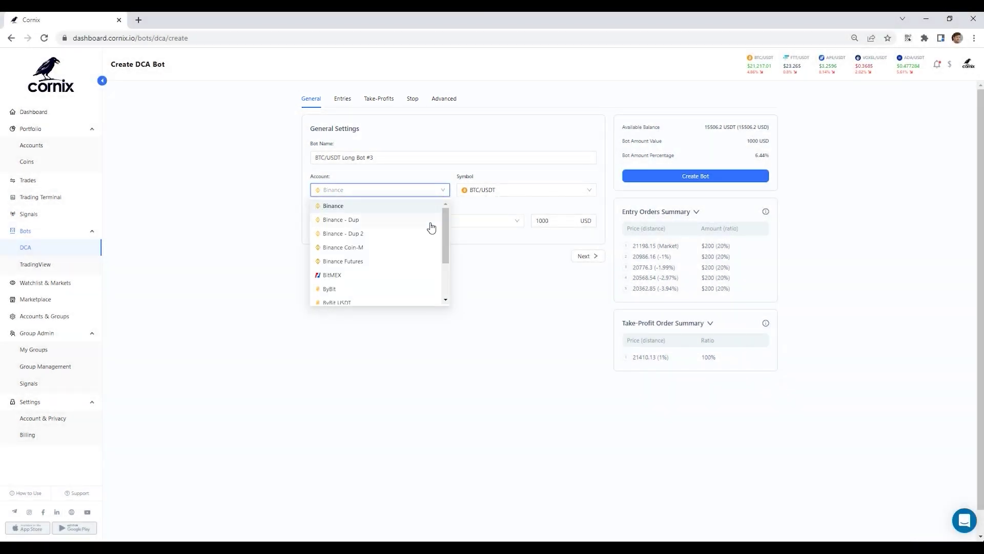
scroll(431, 226, down, 2)
click(358, 252)
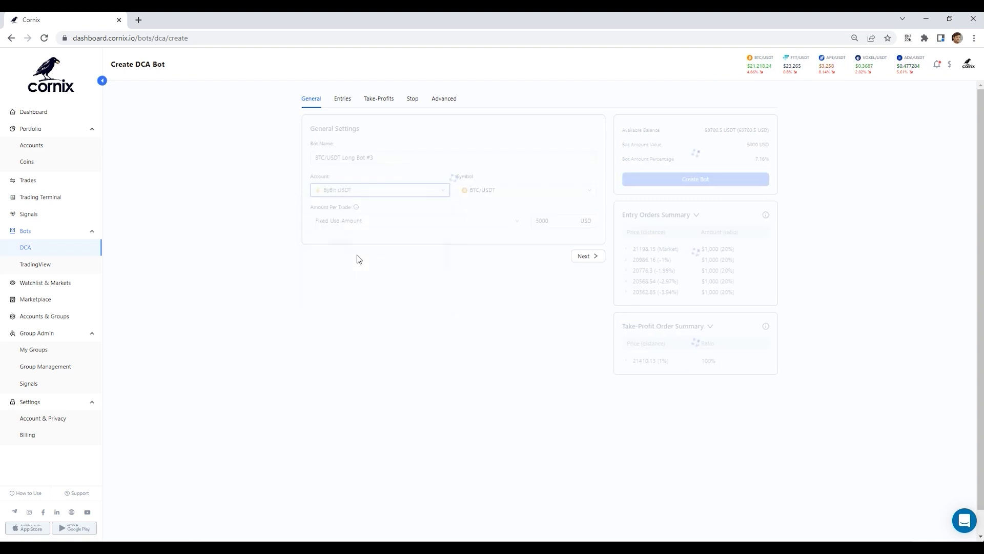
click(538, 190)
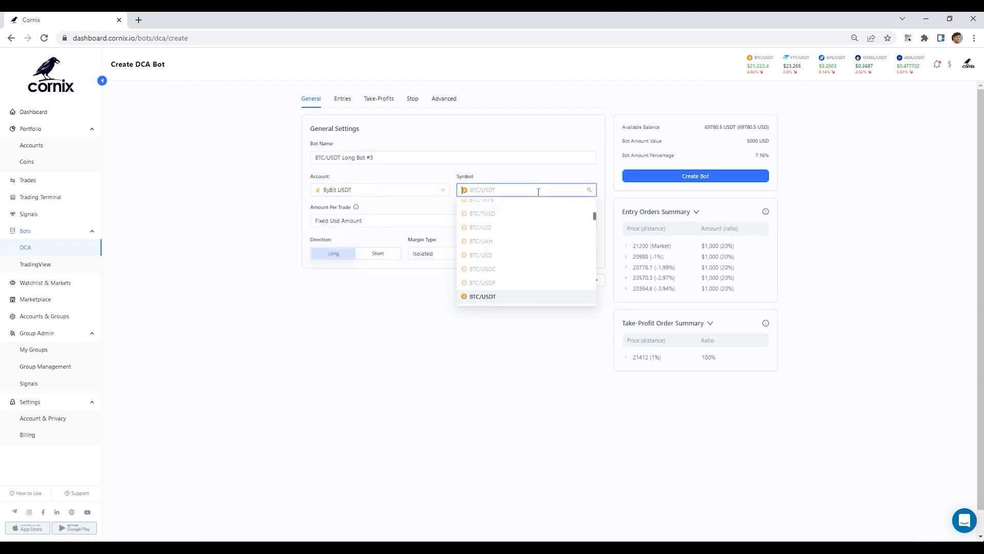
text(rsr)
click(497, 260)
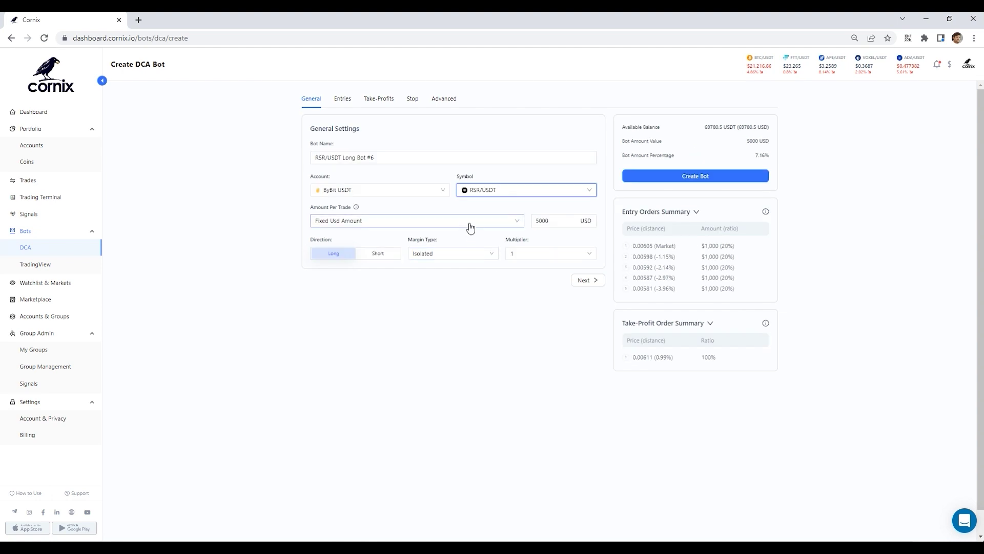
- Use a fixed 100 USD trade amount with Isolated margin and Long direction
click(470, 227)
click(470, 227)
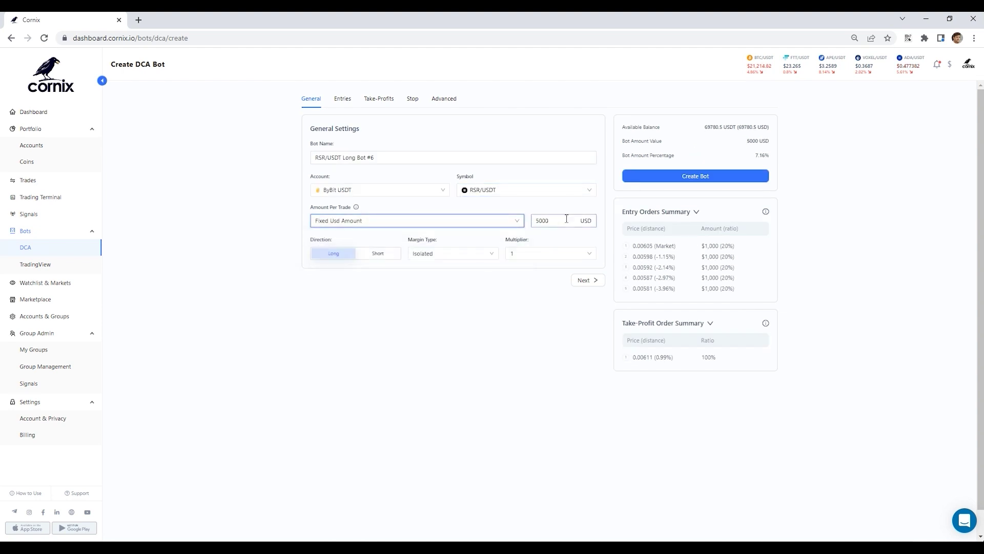
click(567, 219)
key(BackSpace)
key(BackSpace)
key(BackSpace)
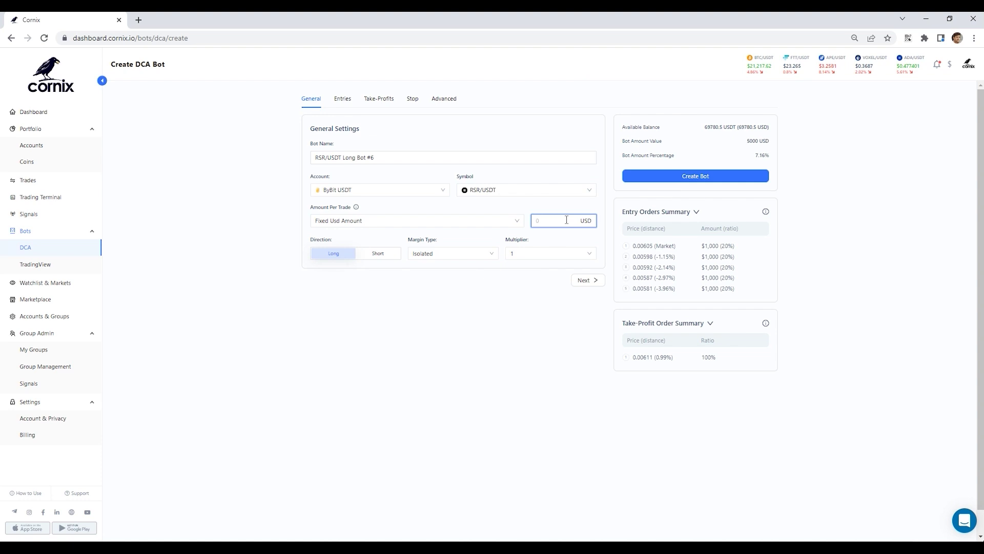
text(100)
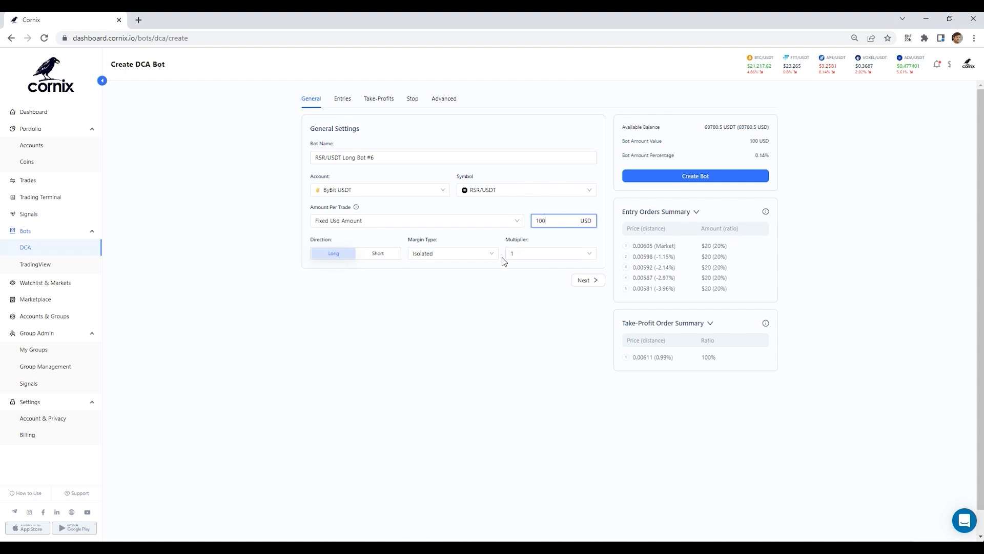
click(491, 258)
click(455, 269)
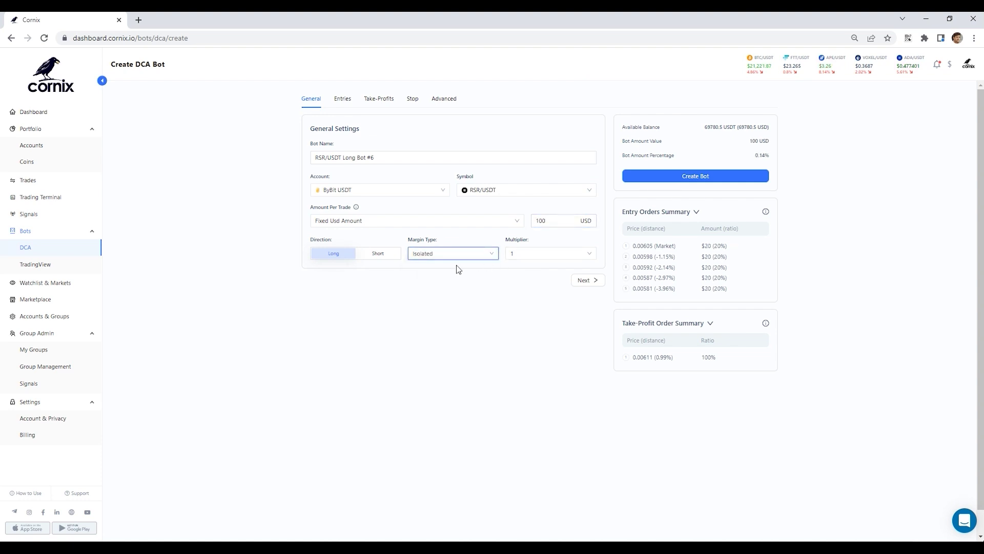
click(378, 254)
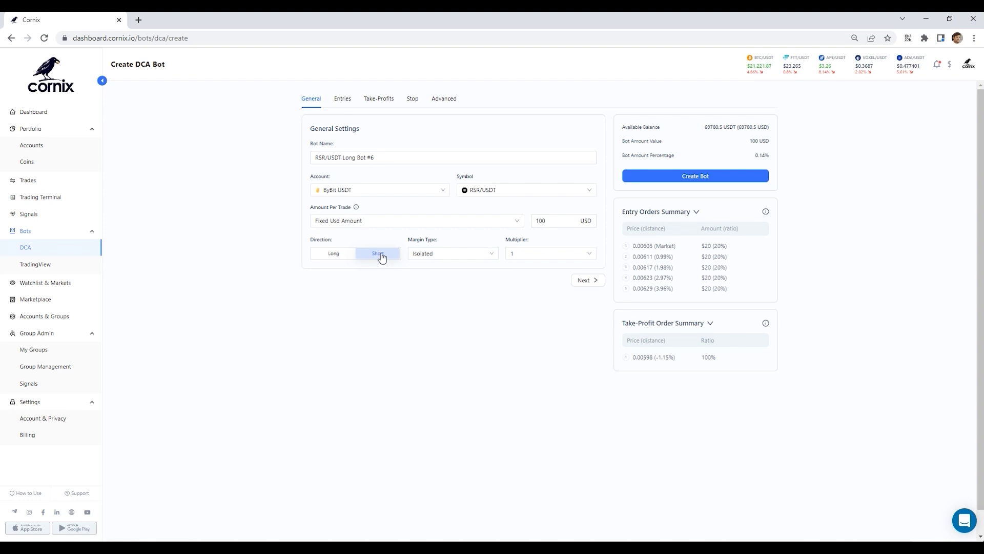
click(334, 254)
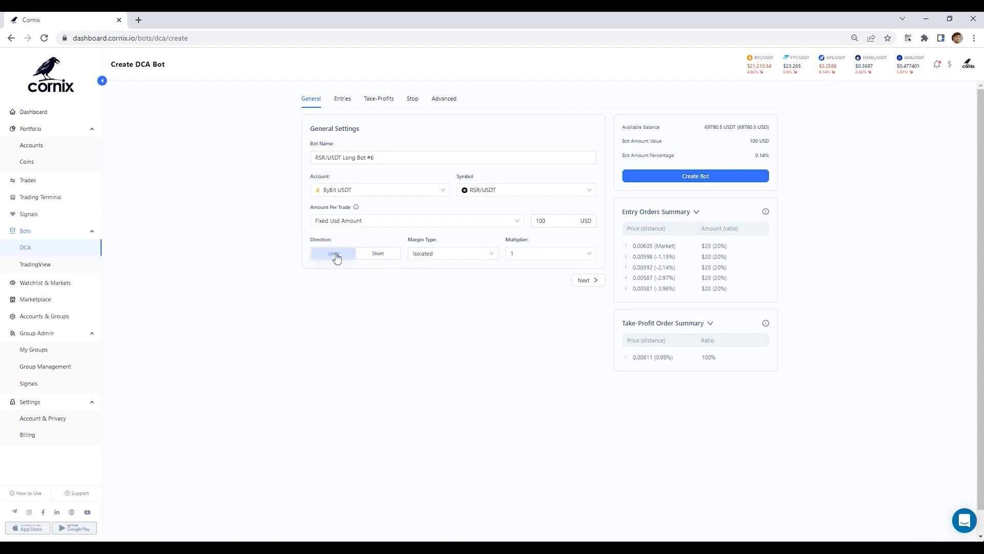
- On the entries page, keep default first-entry sizing and set amount scale 1.1 with 10 orders
click(587, 281)
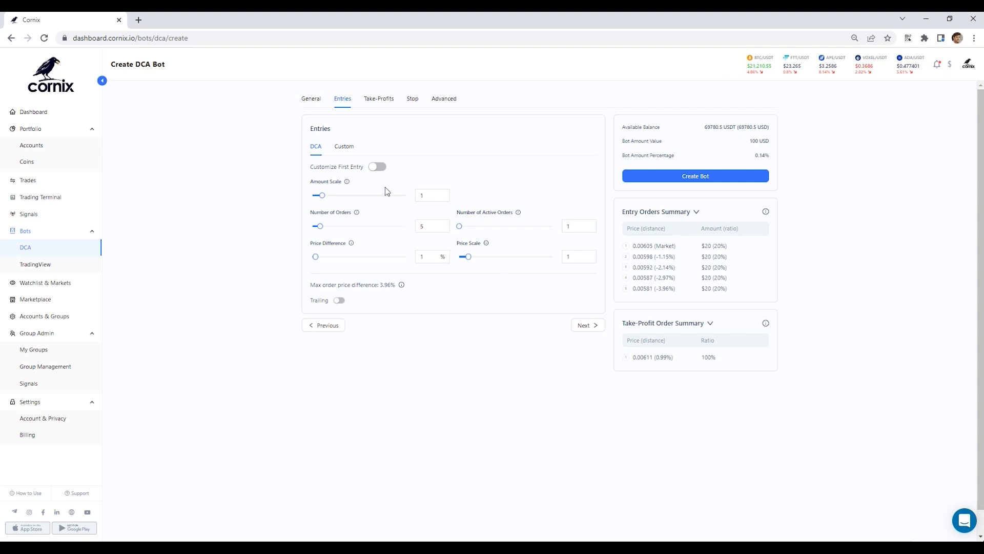
click(378, 167)
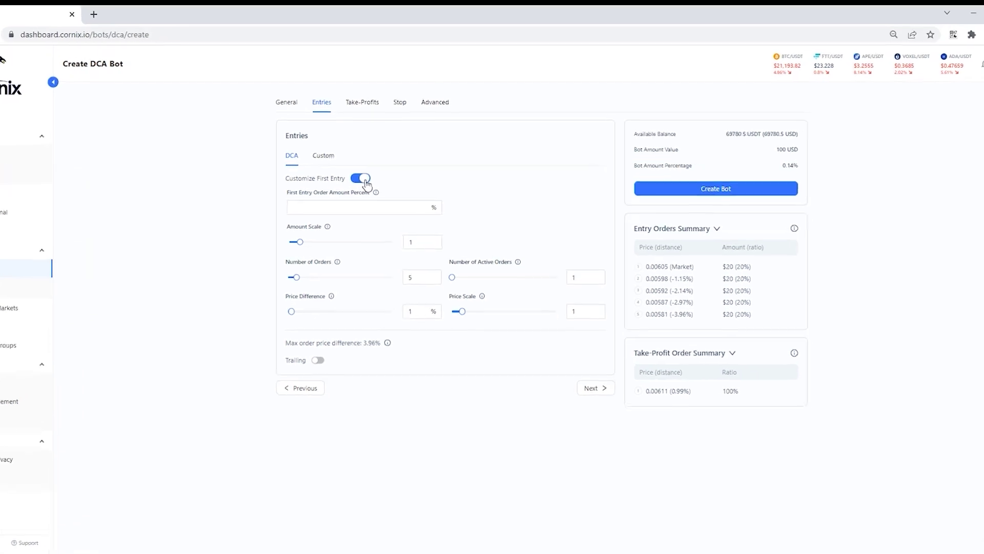
click(380, 168)
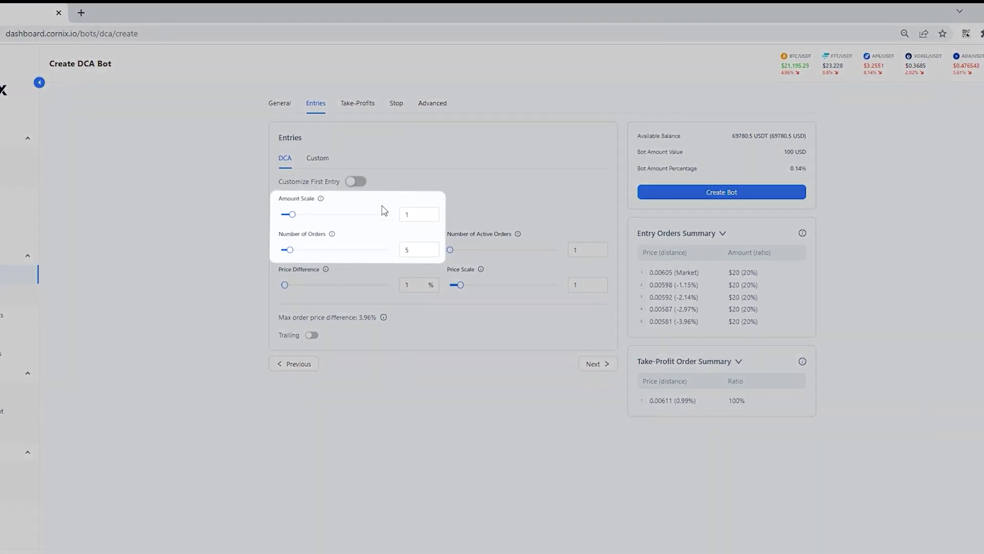
click(418, 214)
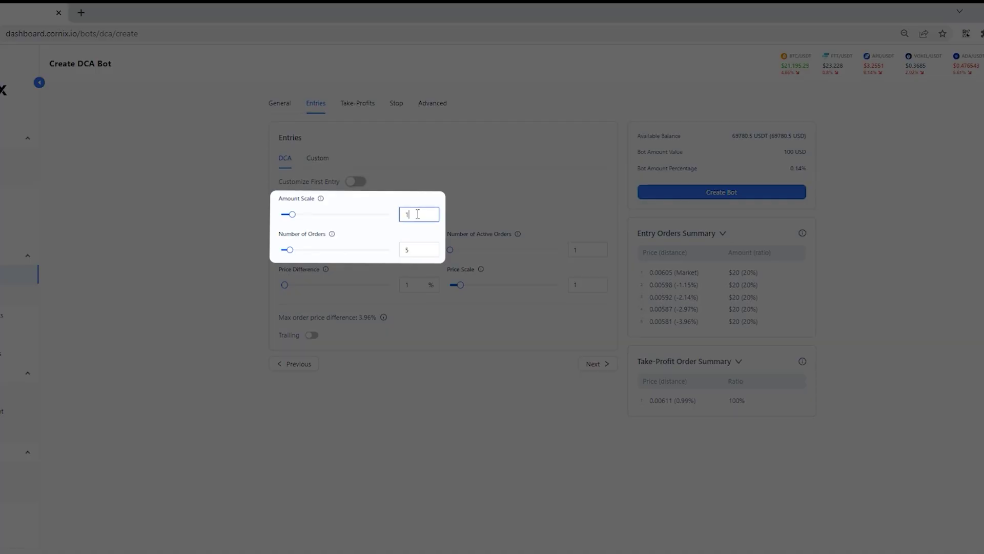
text(.1)
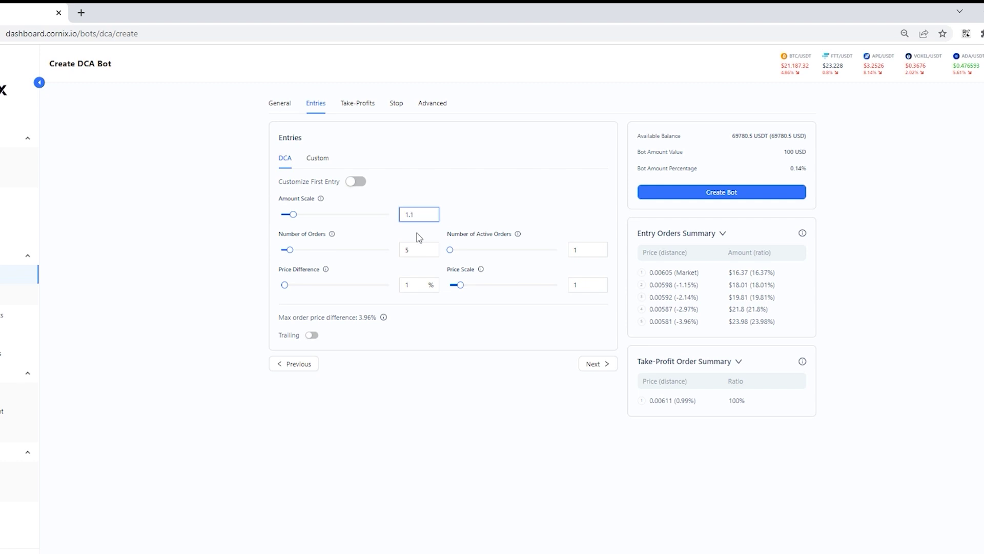
click(423, 248)
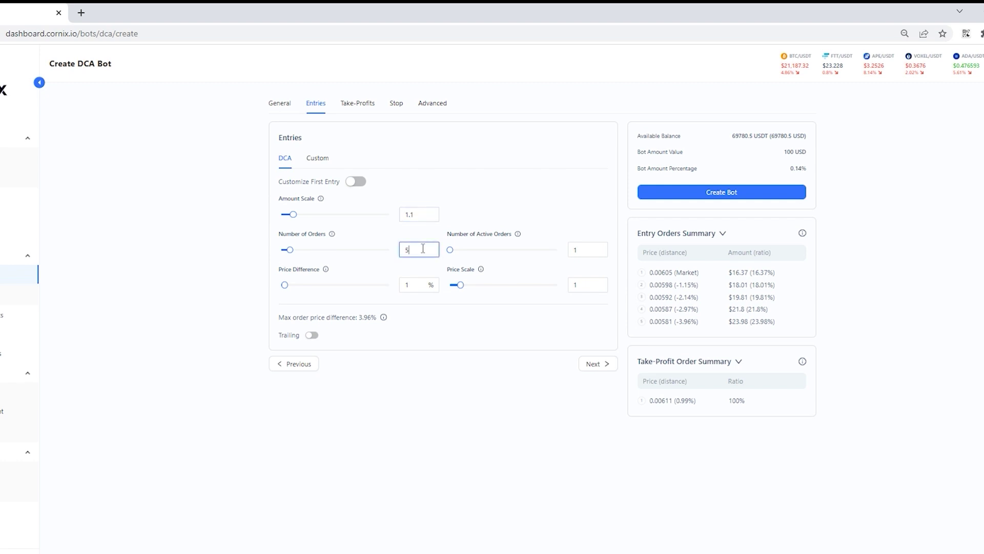
key(BackSpace)
text(10)
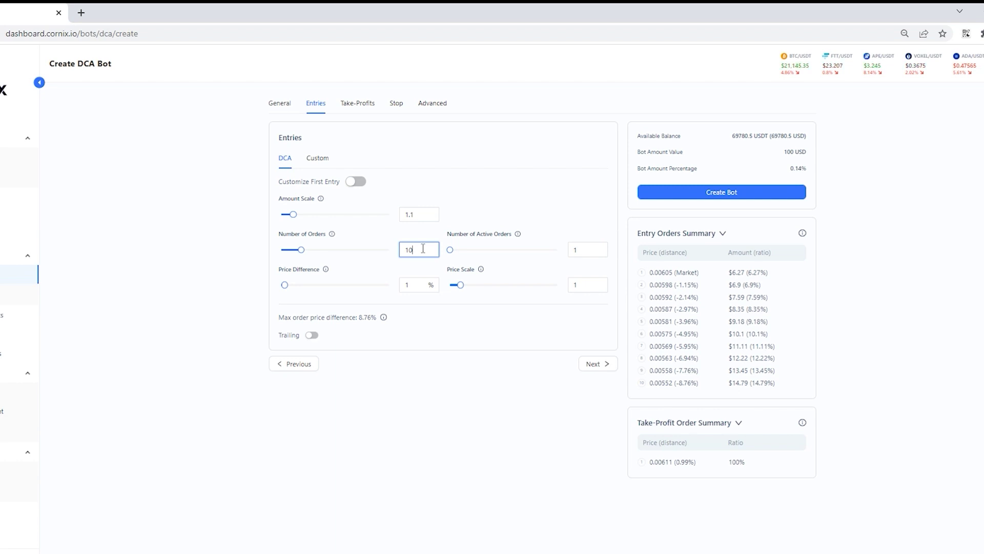
- Set the entry price difference to 2% and the price scale to 1.2
click(421, 286)
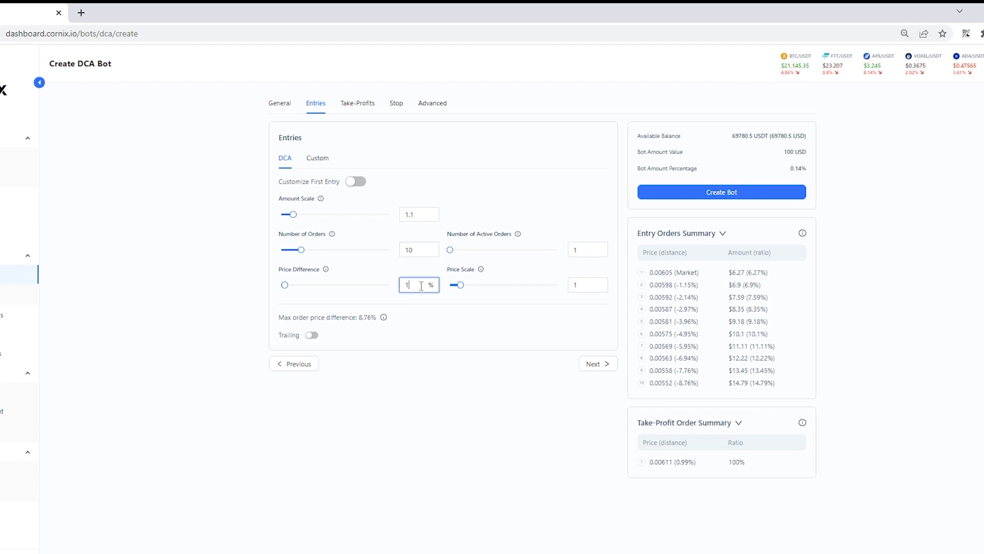
key(BackSpace)
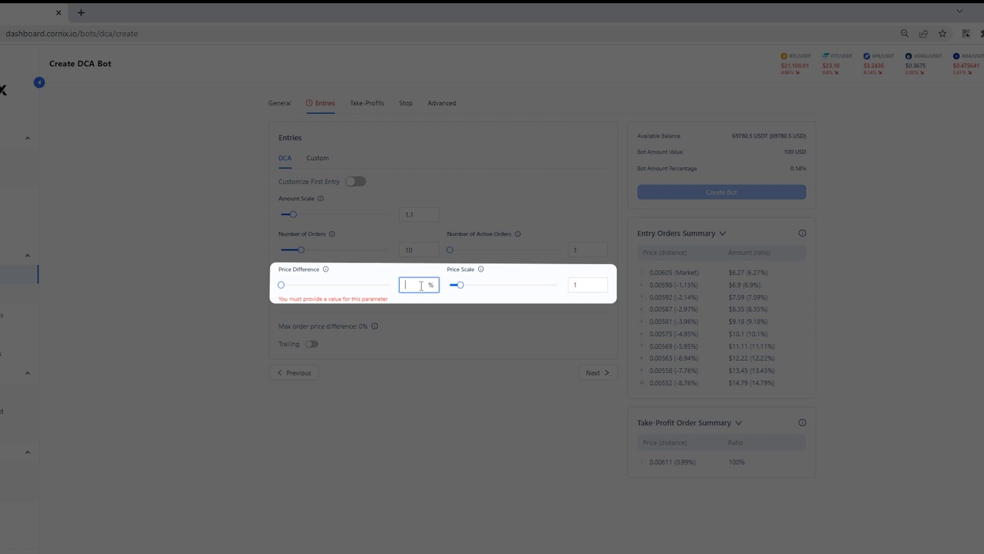
text(2)
click(577, 286)
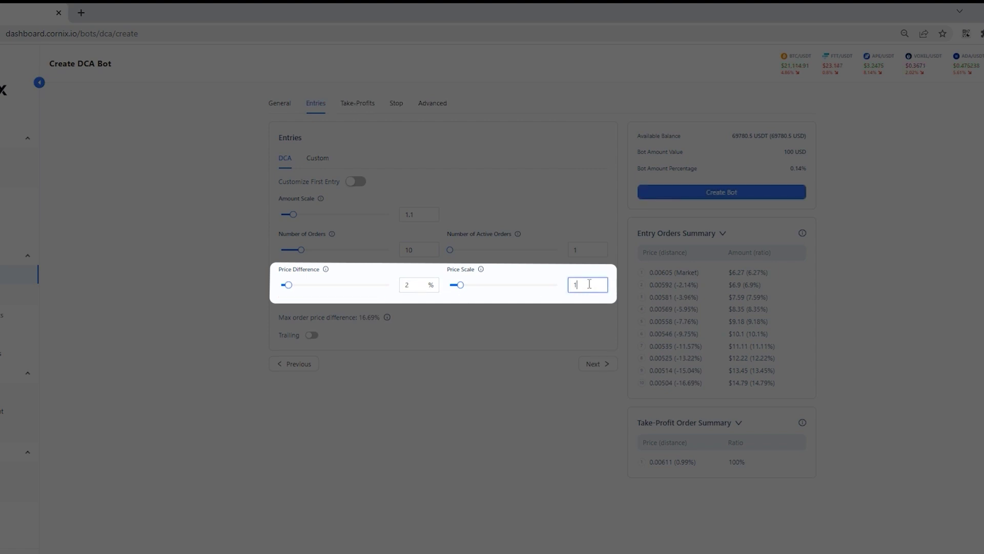
text(.2)
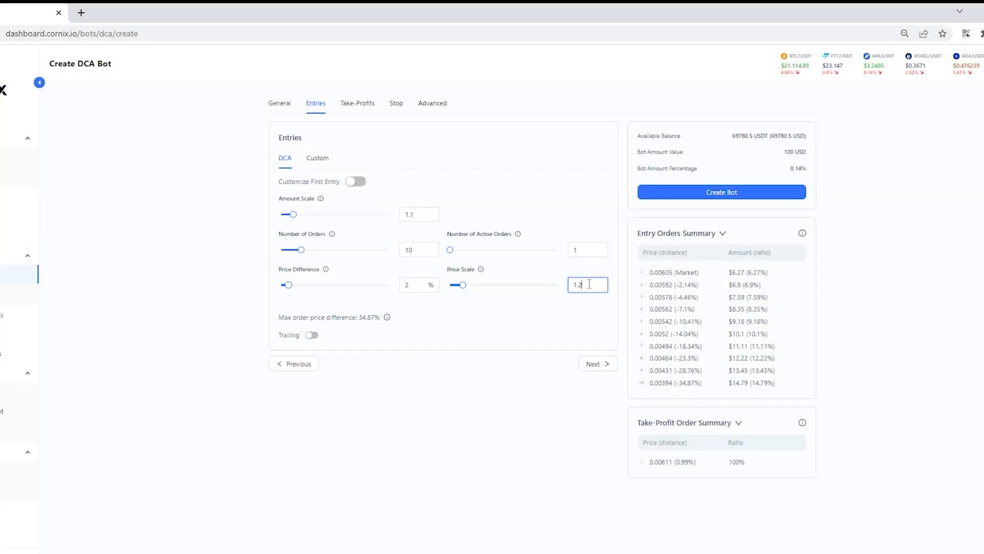
- Switch on trailing for the entry orders at 0.5%
click(312, 336)
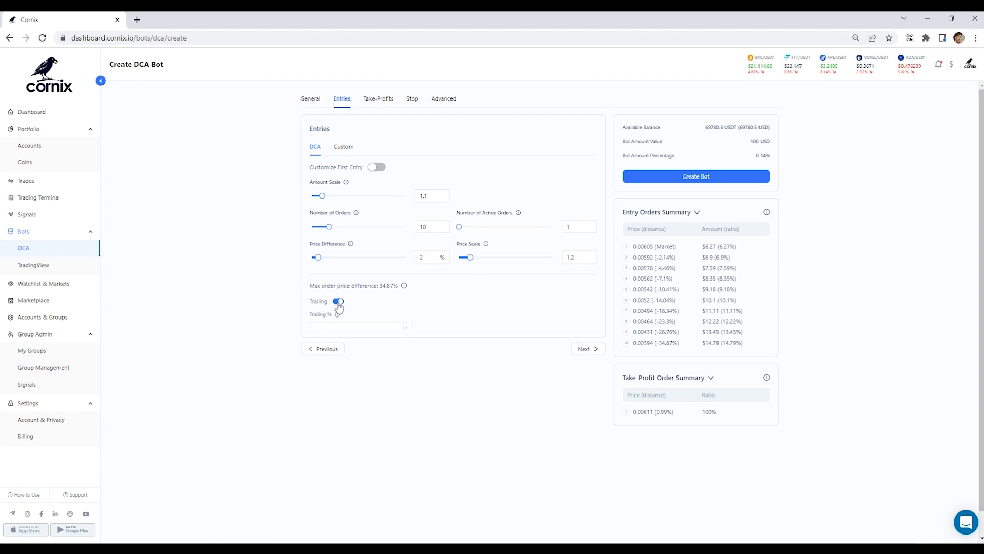
click(369, 330)
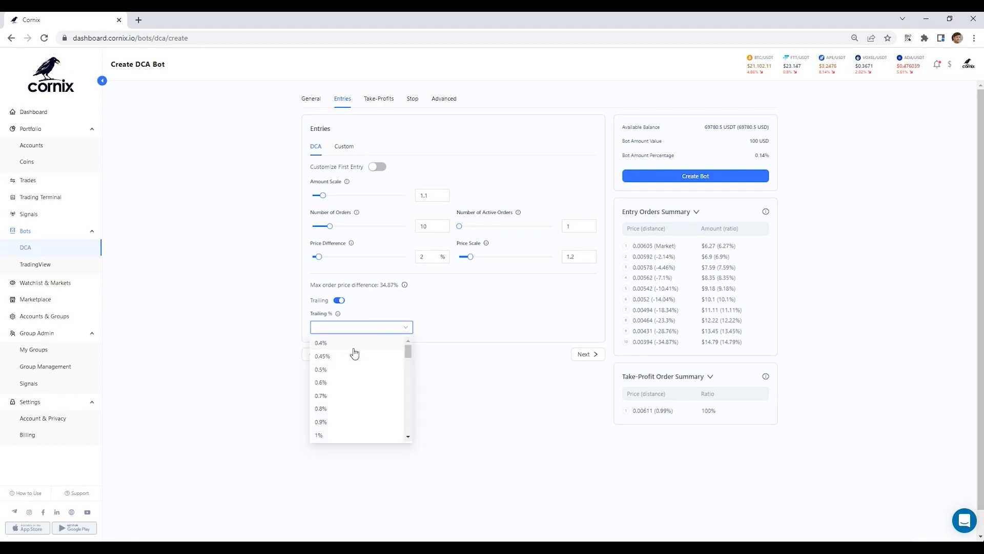
click(344, 369)
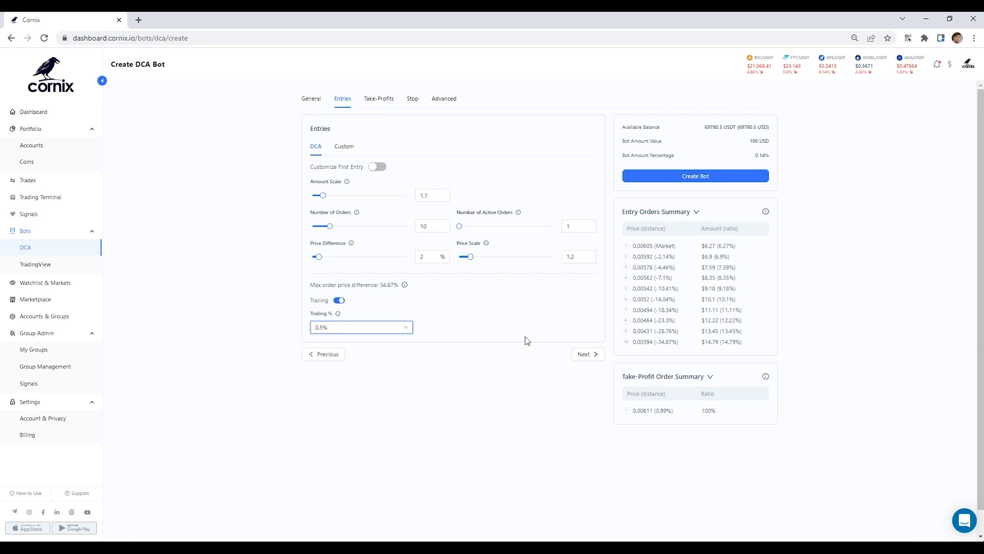
- Enter a 2% take-profit distance, Average Entries baseline, and 0.4% take-profit trailing
click(587, 355)
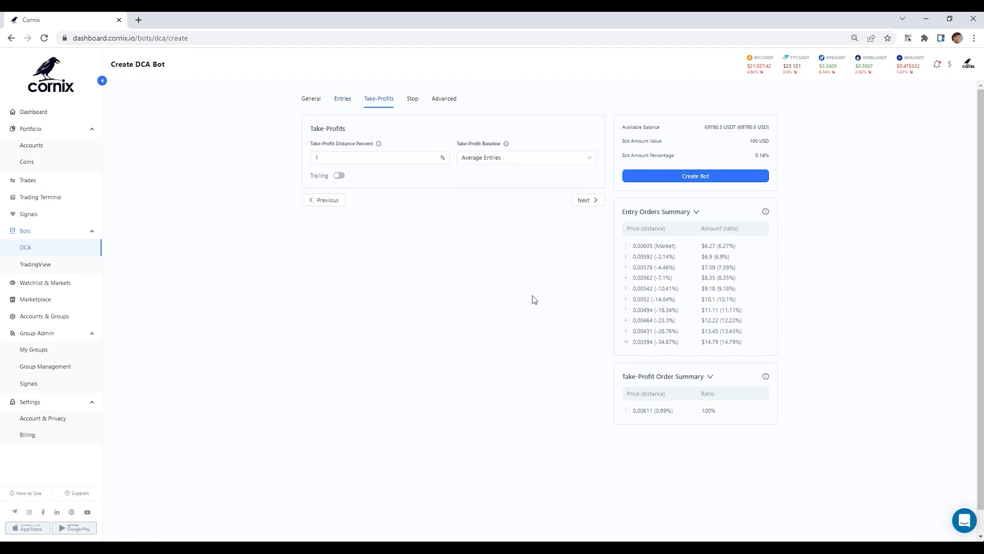
click(343, 158)
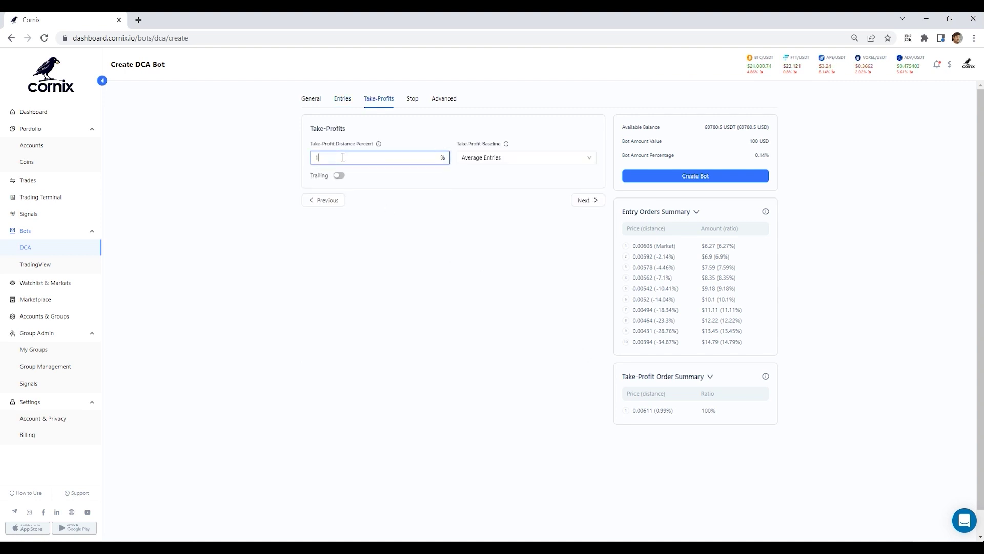
key(BackSpace)
text(2)
click(540, 157)
click(500, 187)
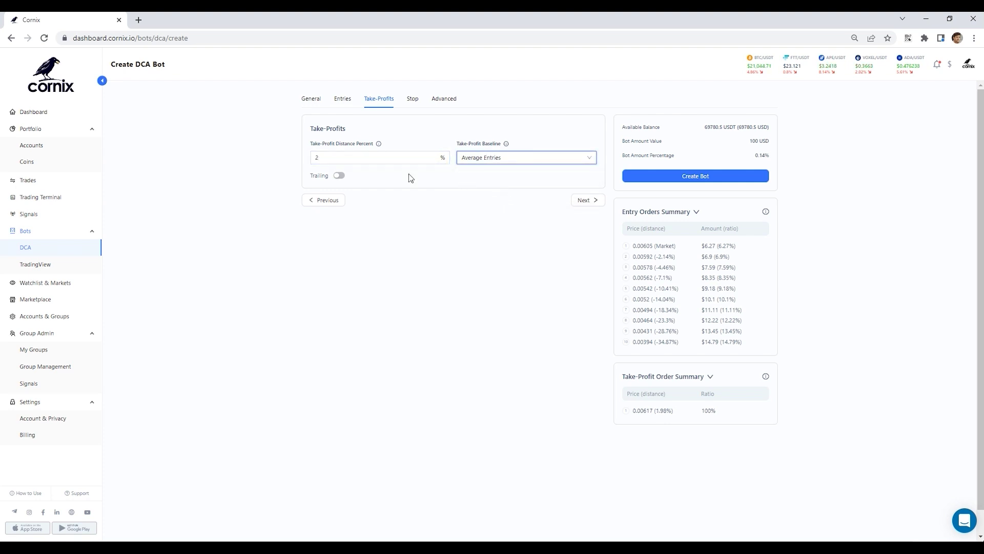
click(339, 176)
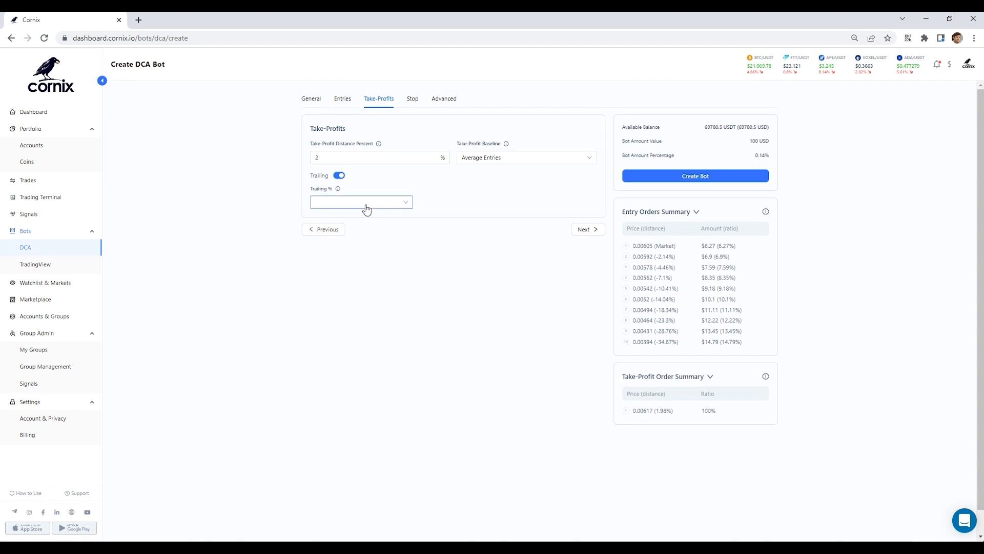
click(367, 208)
click(358, 220)
- Turn on a 25% stop-loss with 2 continuous stops allowed, then advance to Advanced Settings
click(578, 232)
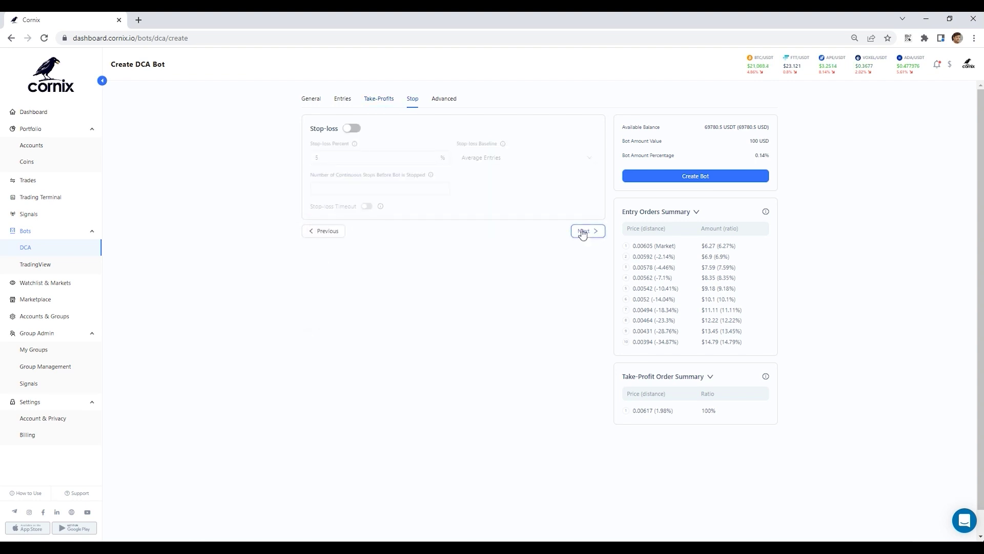
click(352, 129)
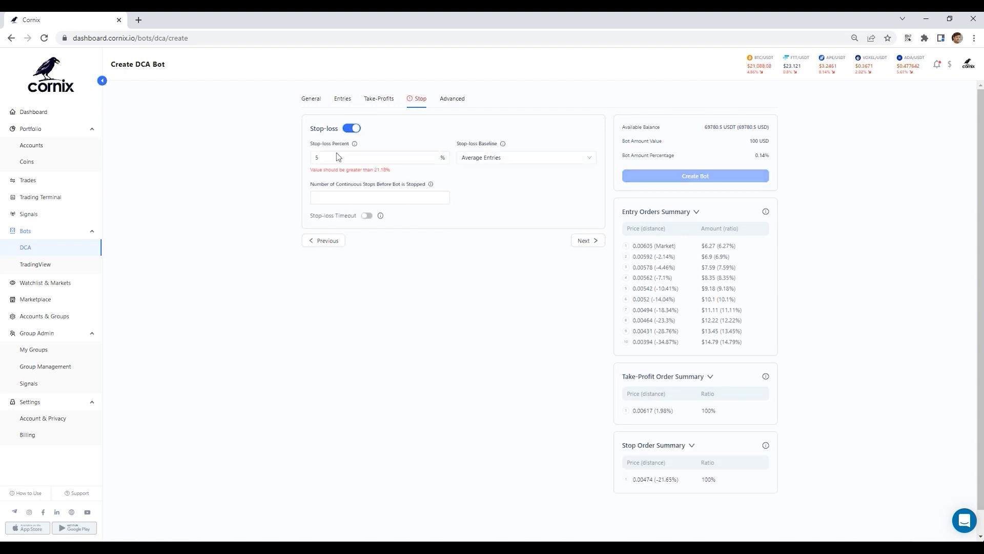
double_click(314, 157)
text(25)
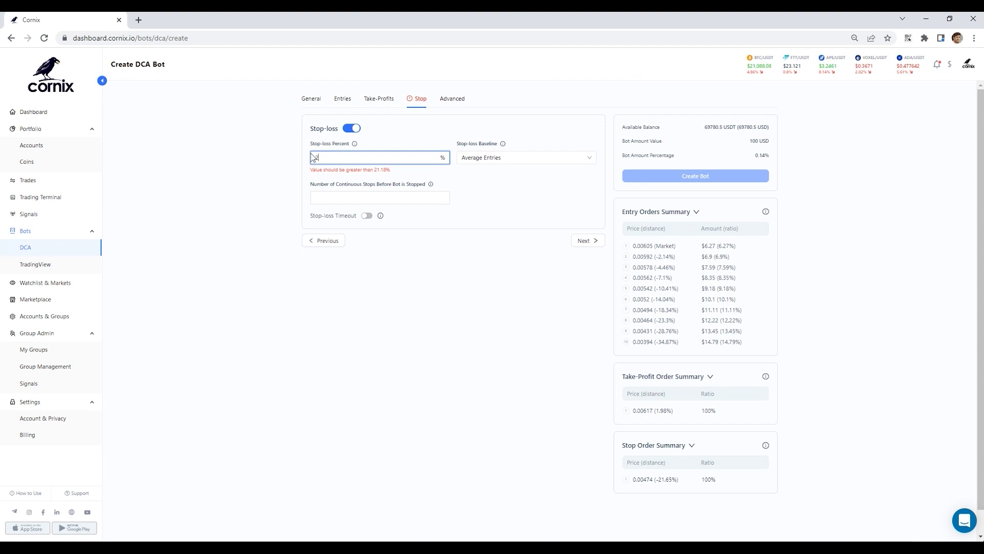
click(339, 189)
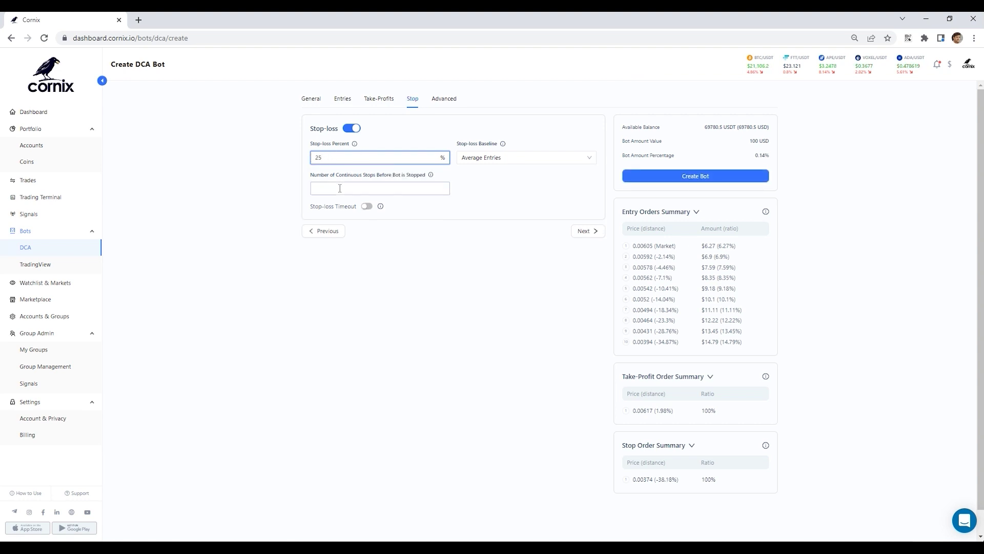
text(2)
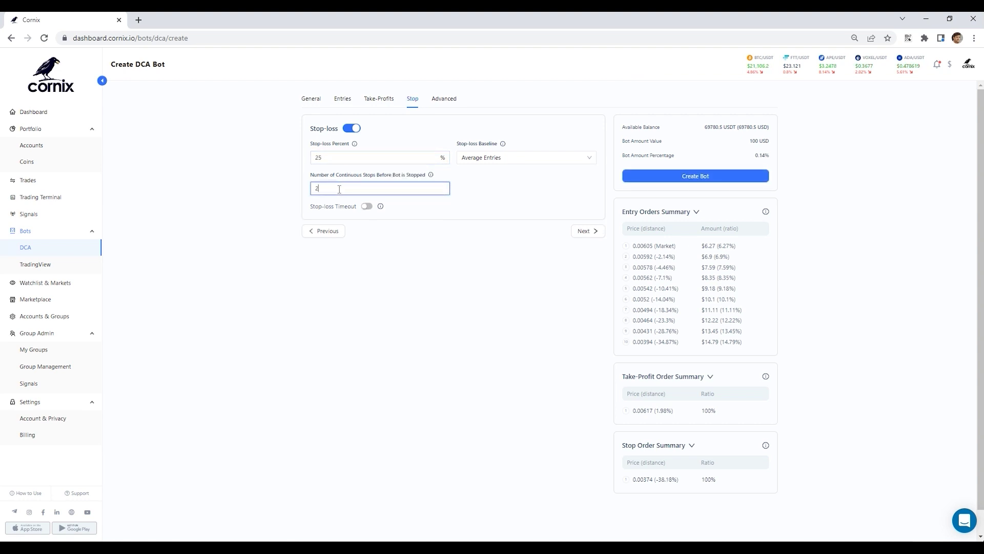
click(583, 233)
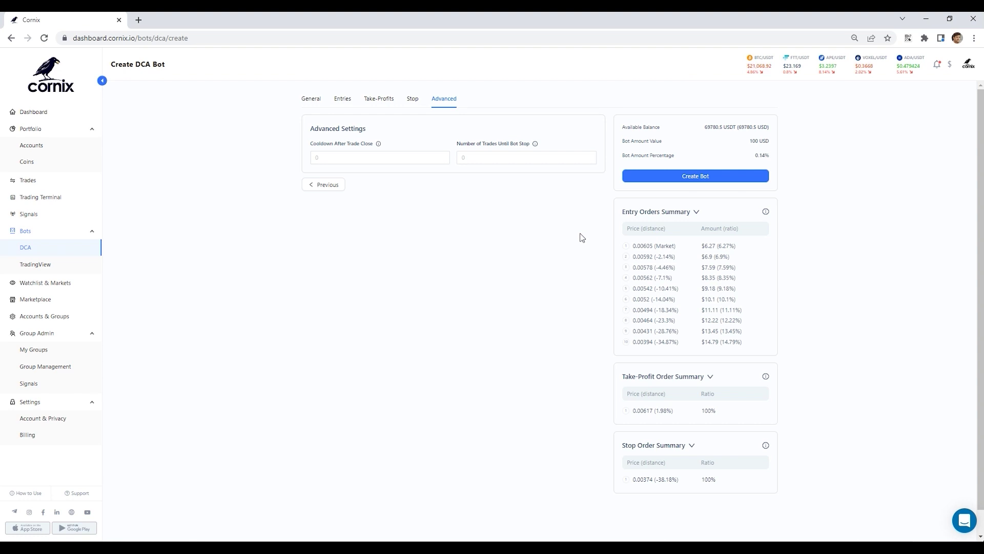
- Create the bot and confirm Create & Activate so RSR/USDT Long Bot #6 goes live
click(644, 177)
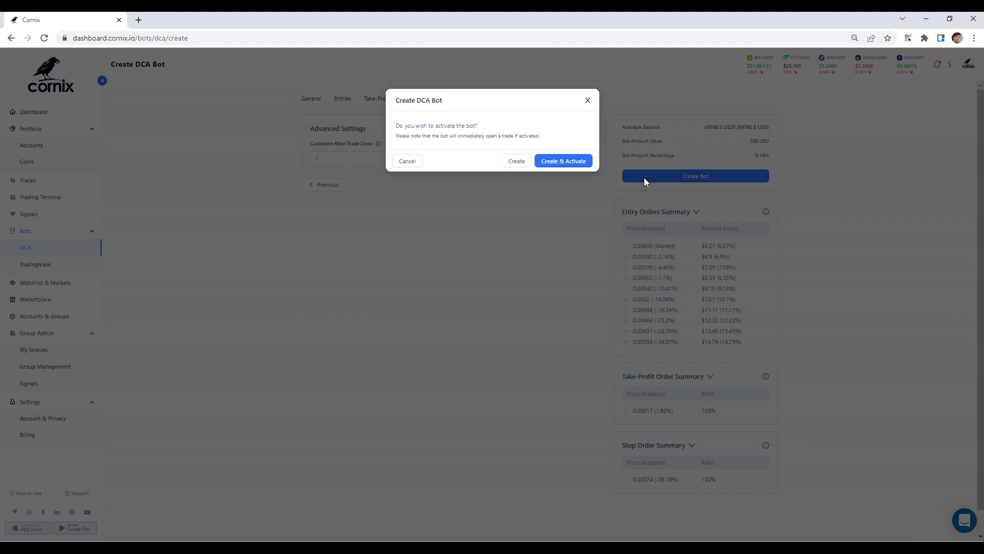
click(568, 164)
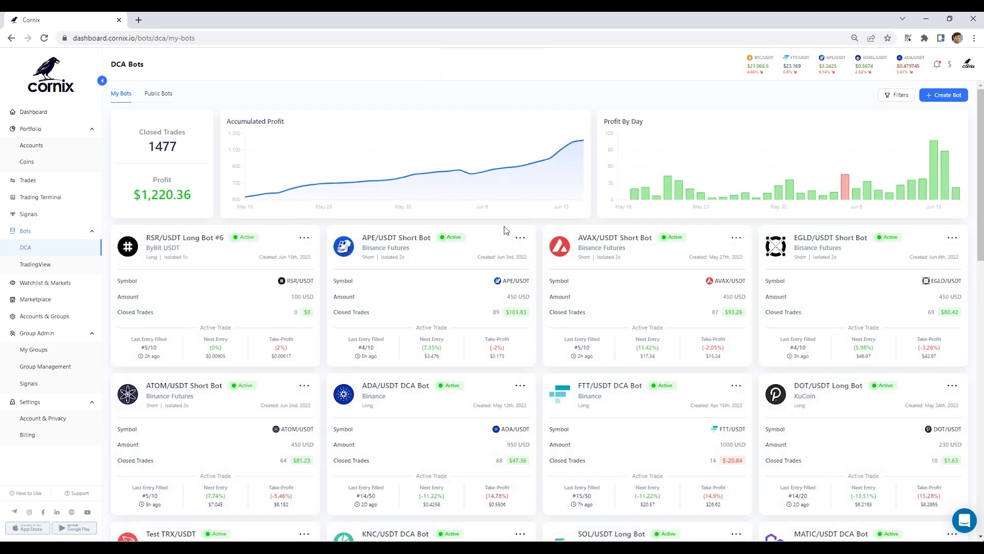
- Open the APE/USDT Short Bot card to see its trade timeline with 4 of 10 entries filled
click(431, 292)
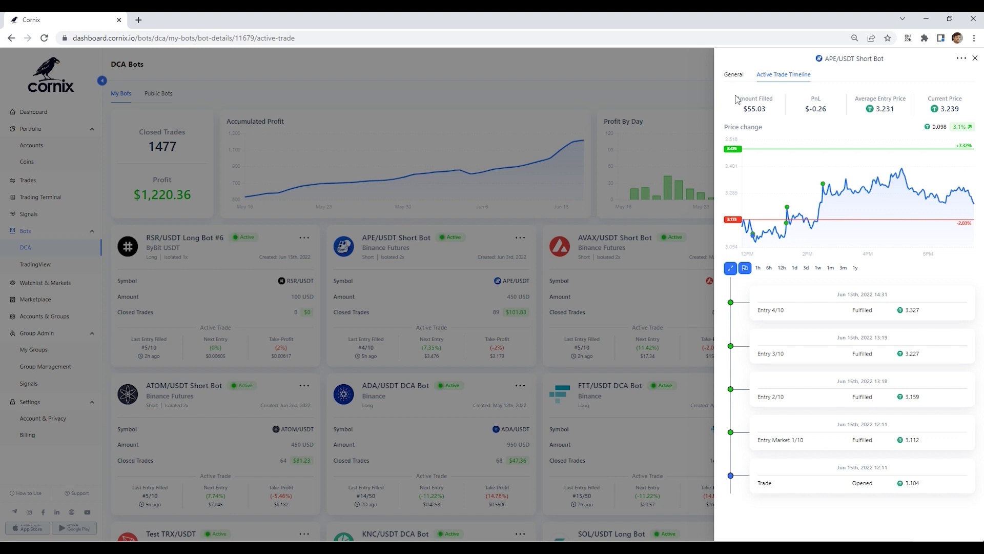
- Check the APE/USDT bot's General tab and Profit By Day, then close its panel
click(735, 77)
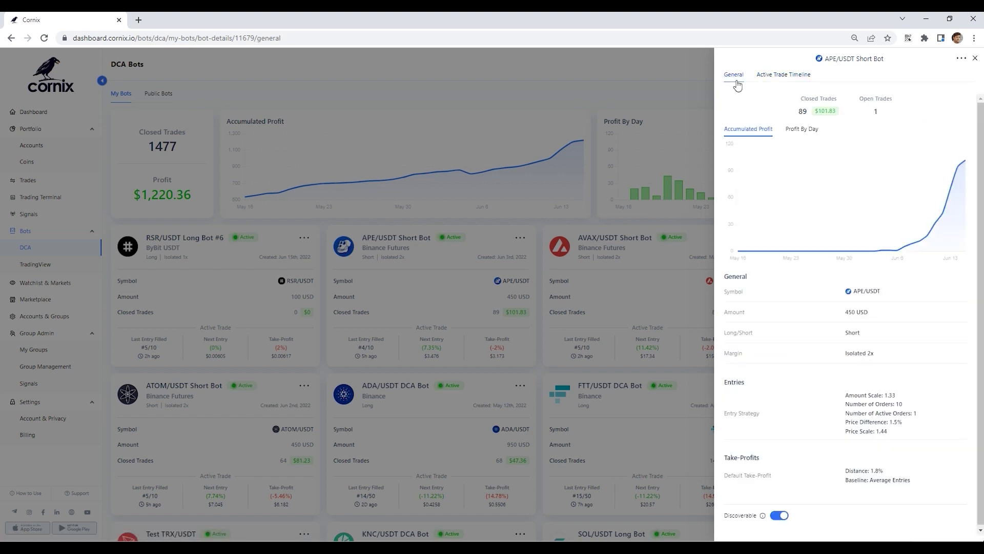
click(793, 131)
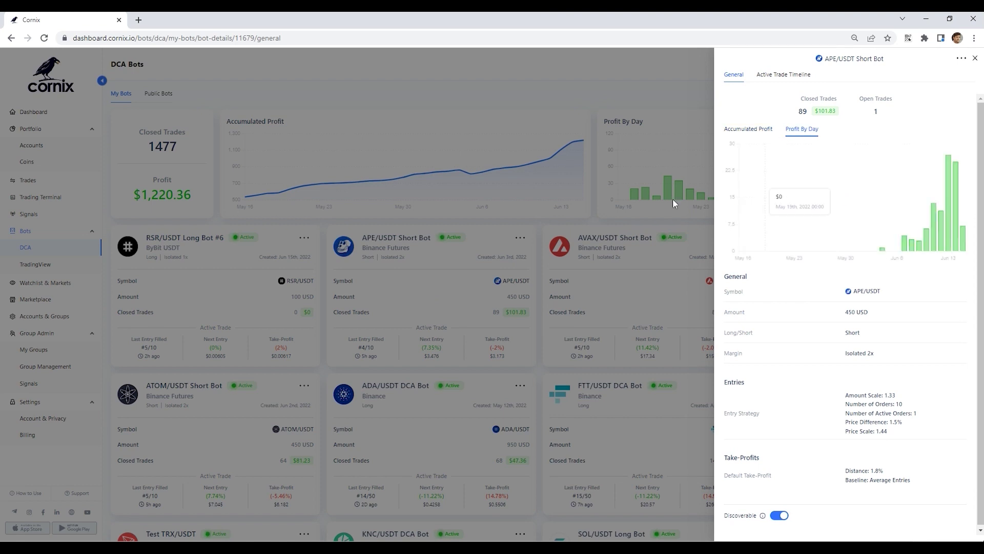
click(416, 309)
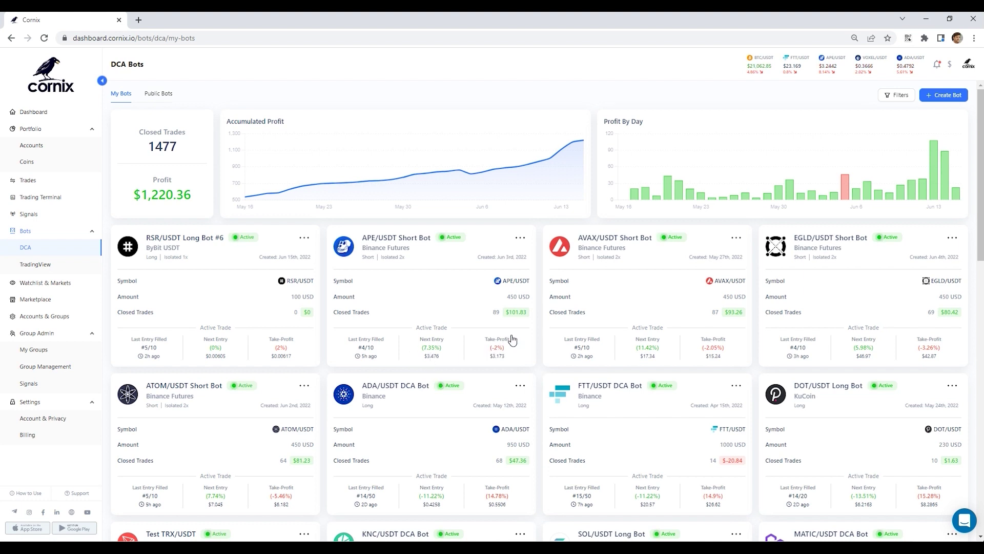
- Share the APE/USDT Short Bot from its card menu, copying its link
click(521, 238)
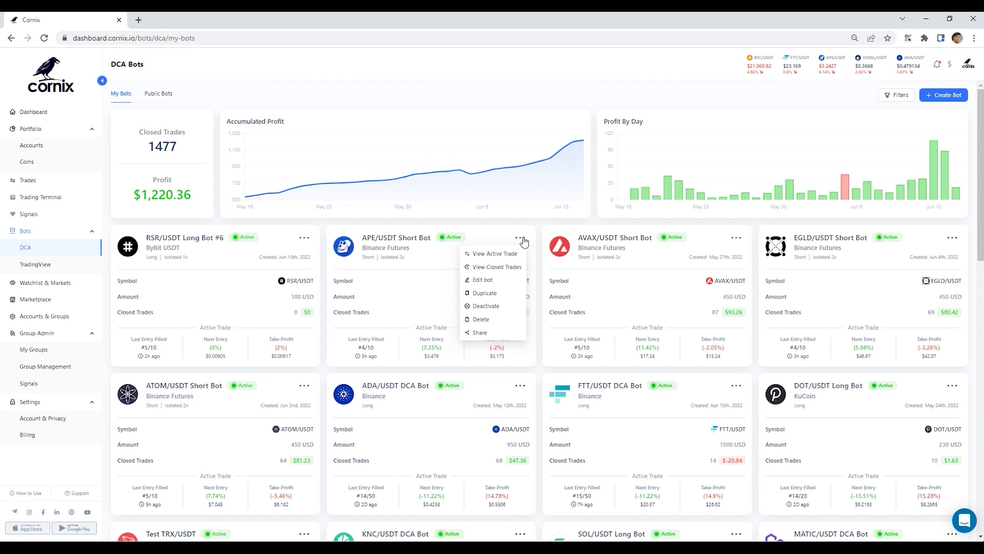
click(473, 333)
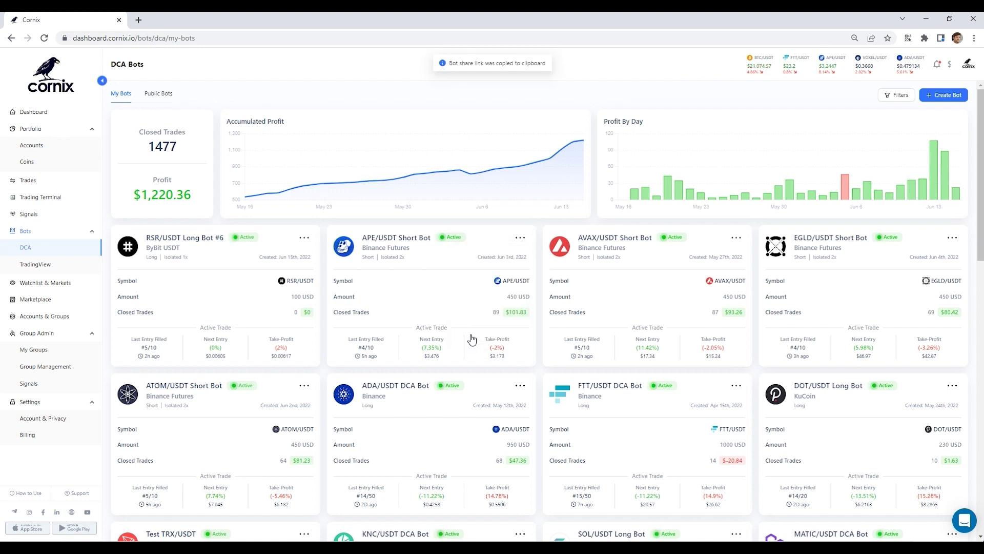